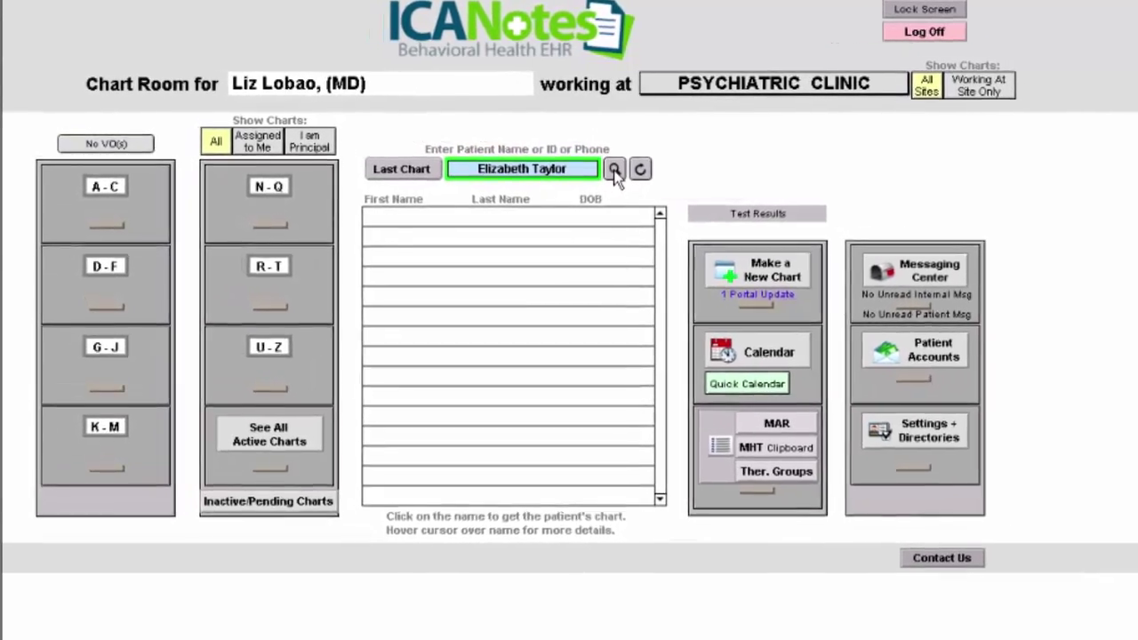
Step: Search for the entered patient name to open the chart face, and view the enlarged patient photo
left_click(613, 170)
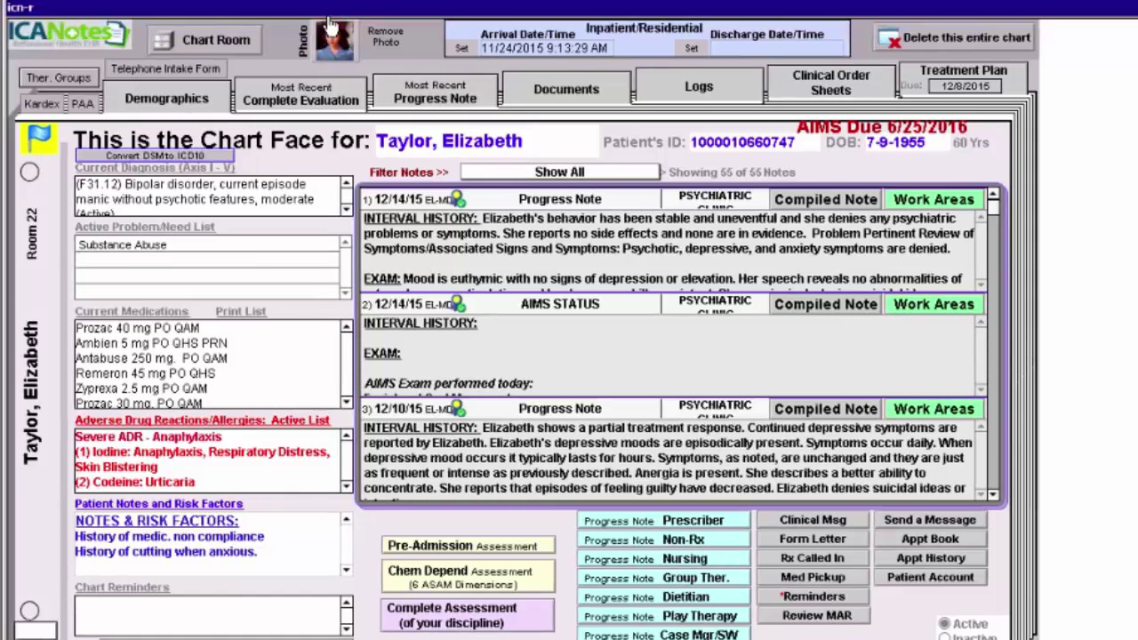
left_click(329, 21)
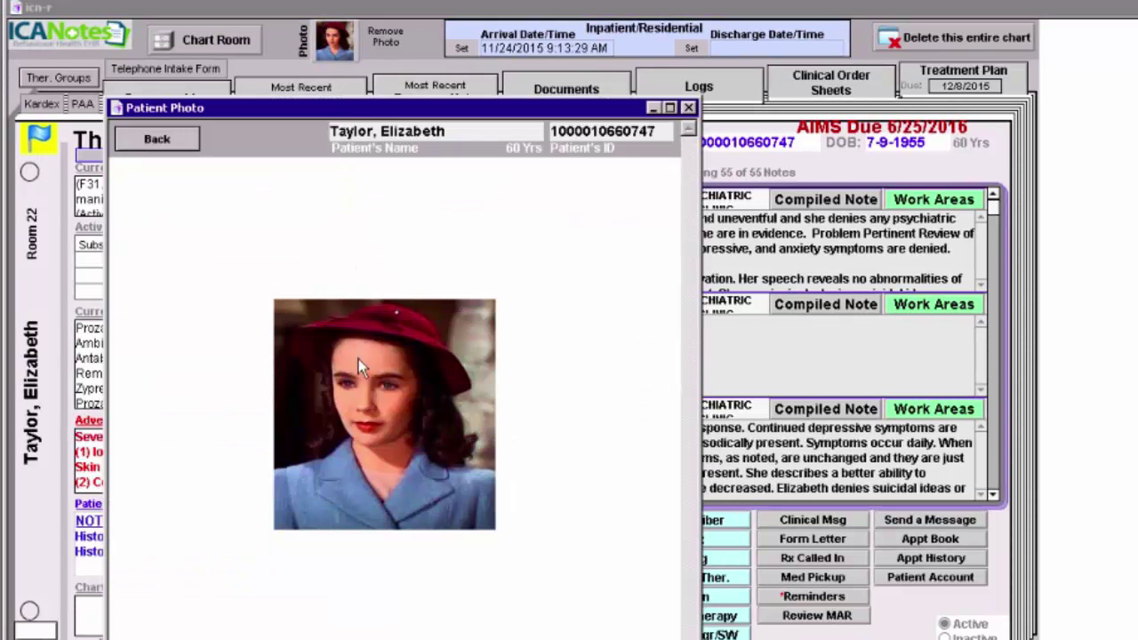
left_click(163, 143)
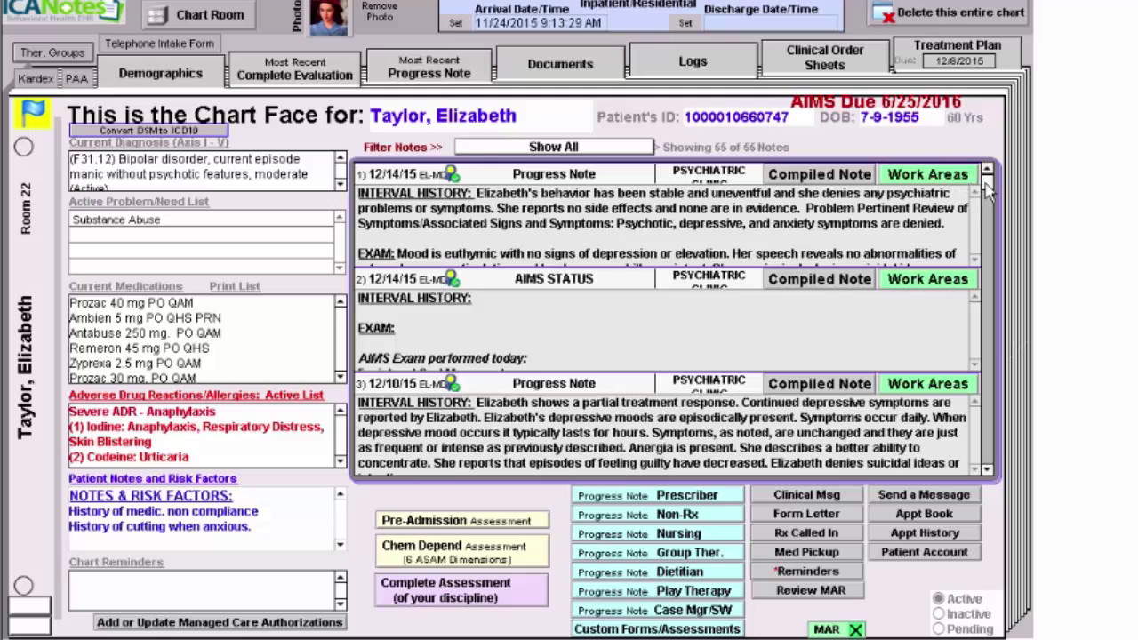
Step: Browse the notes list on the chart face, from the most recent notes to older ones
left_click_drag(989, 189, 989, 283)
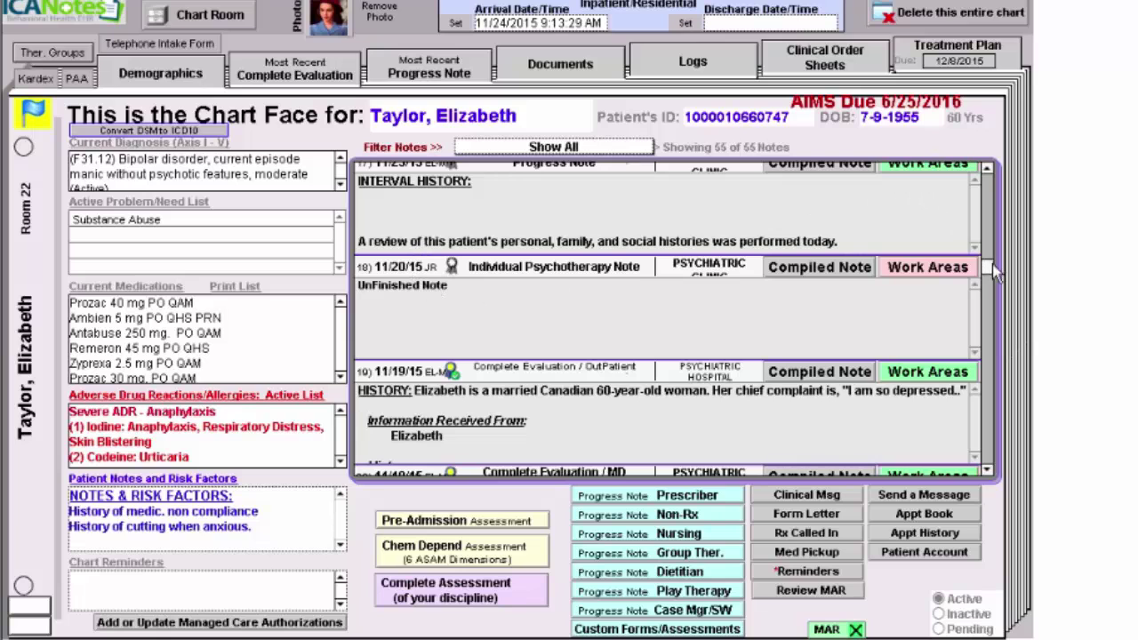
left_click_drag(989, 269, 992, 174)
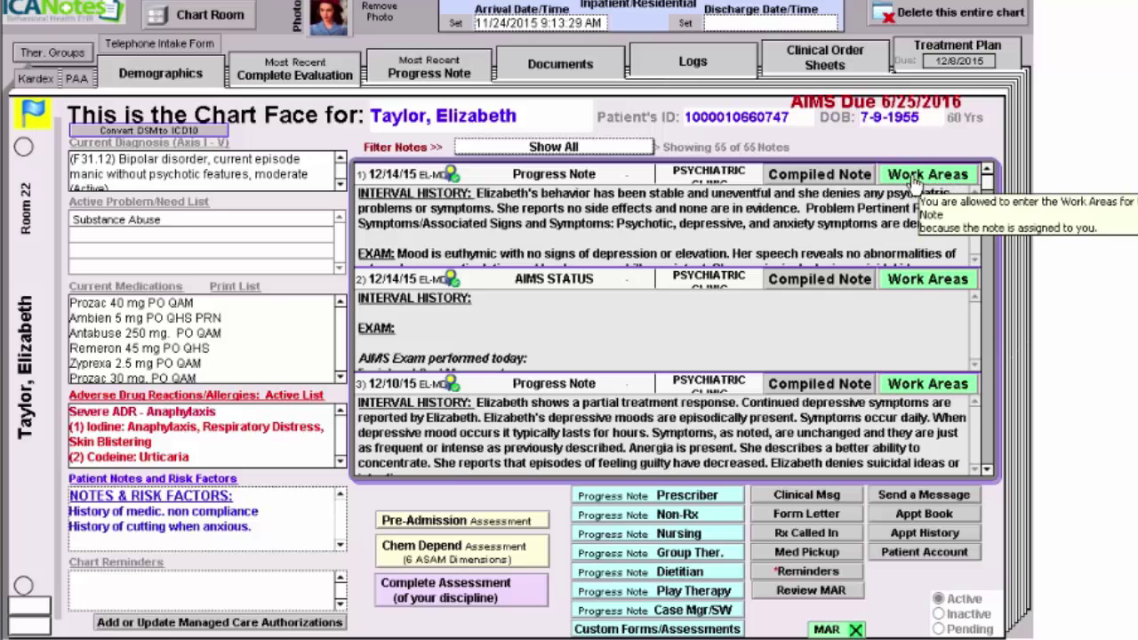
left_click(948, 183)
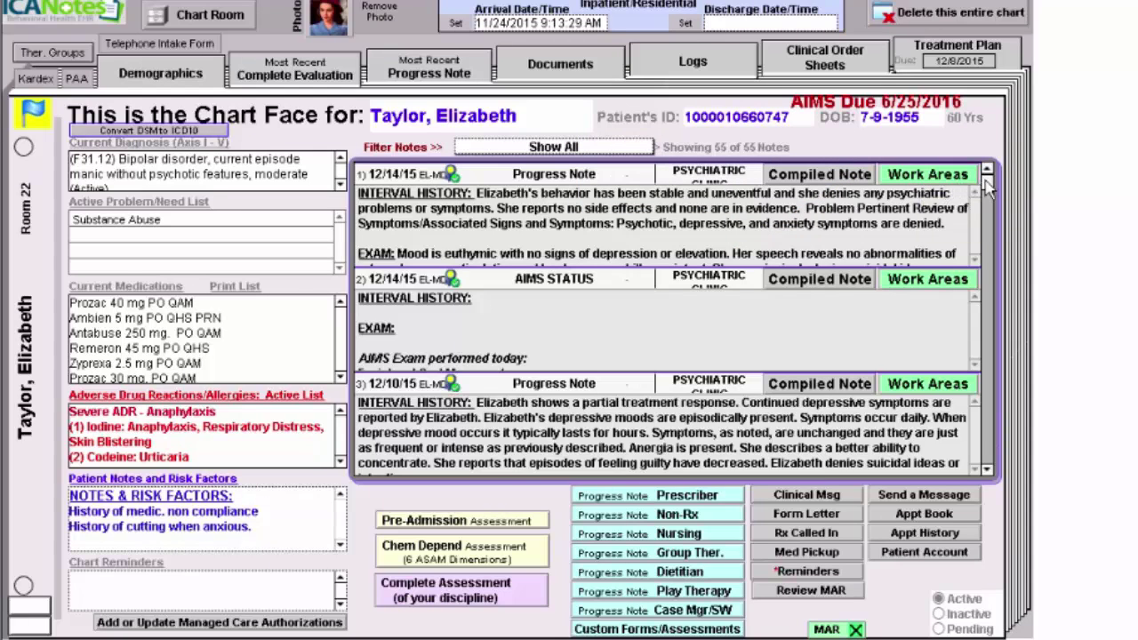
left_click_drag(988, 186, 985, 212)
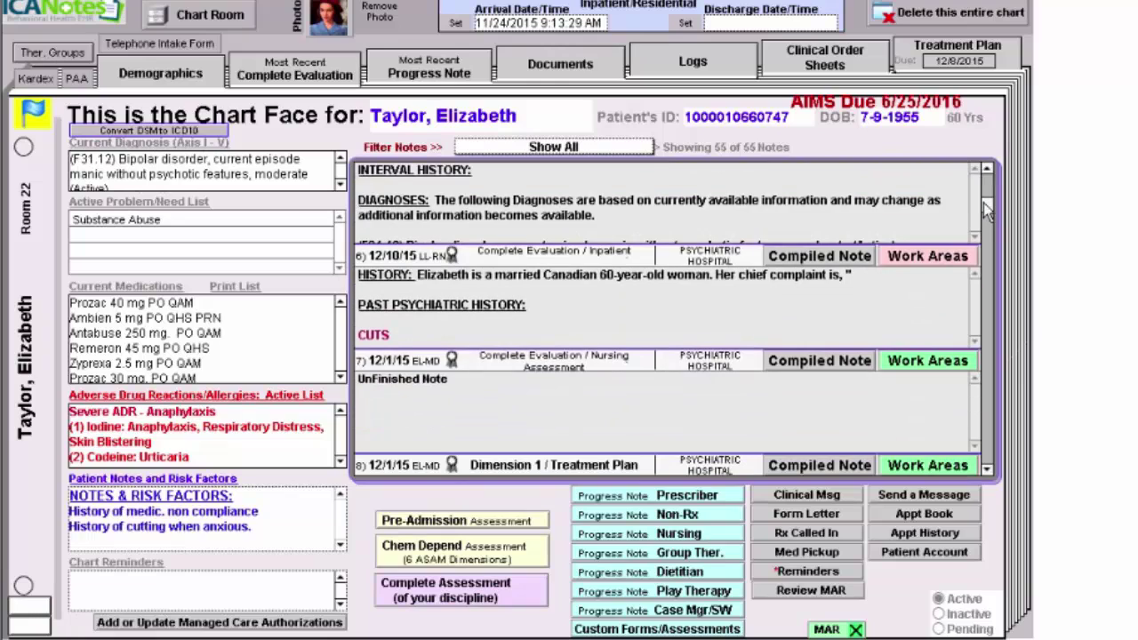
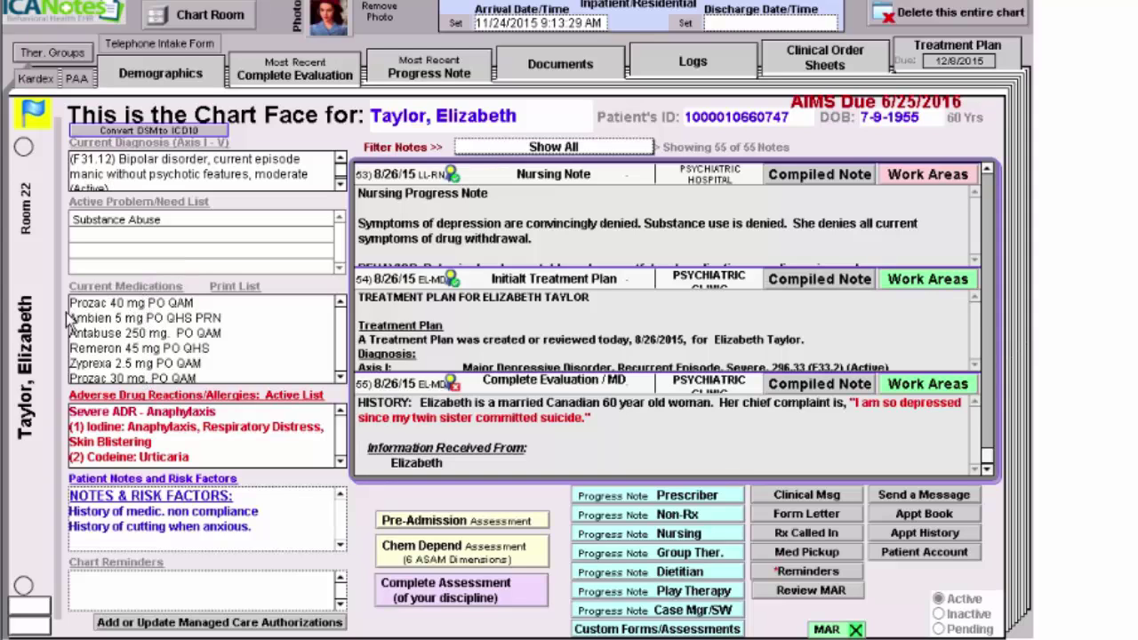
Step: Preview the printable current medications list and cancel the print job
left_click(238, 293)
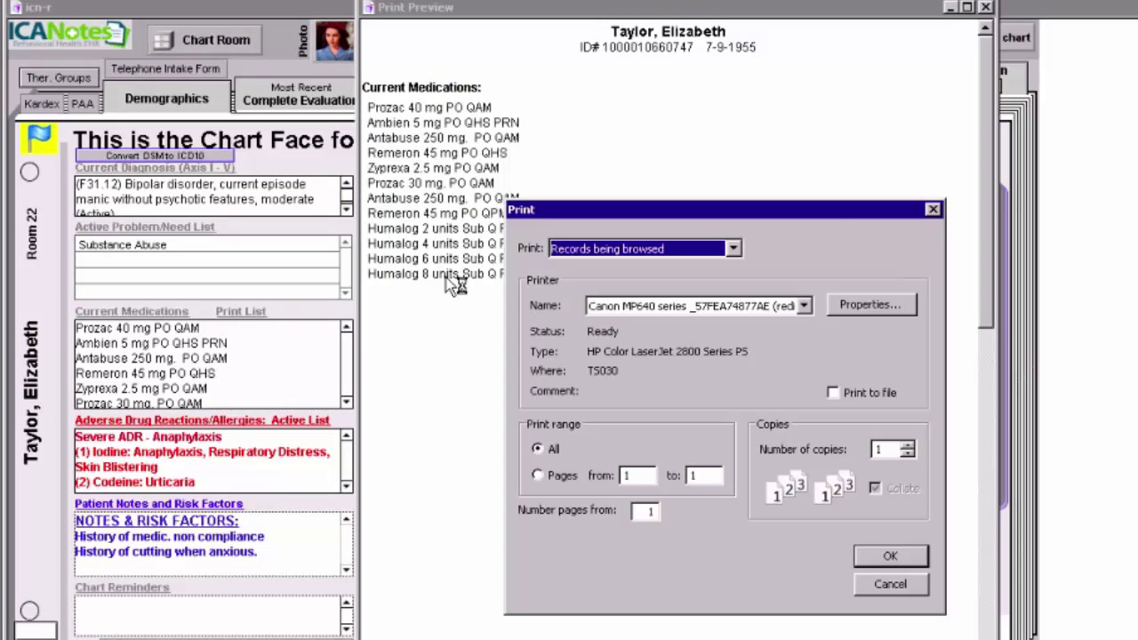
left_click(889, 586)
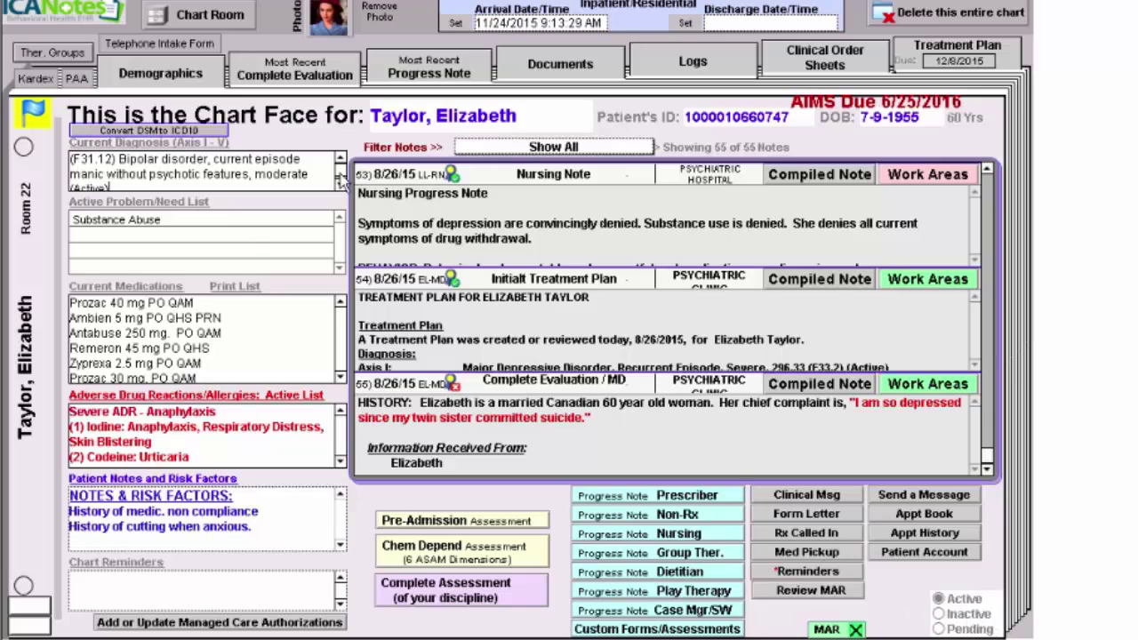
Step: Review the patient's demographics, including insurance information, other contacts with family and medical contacts, and patient information
left_click(172, 82)
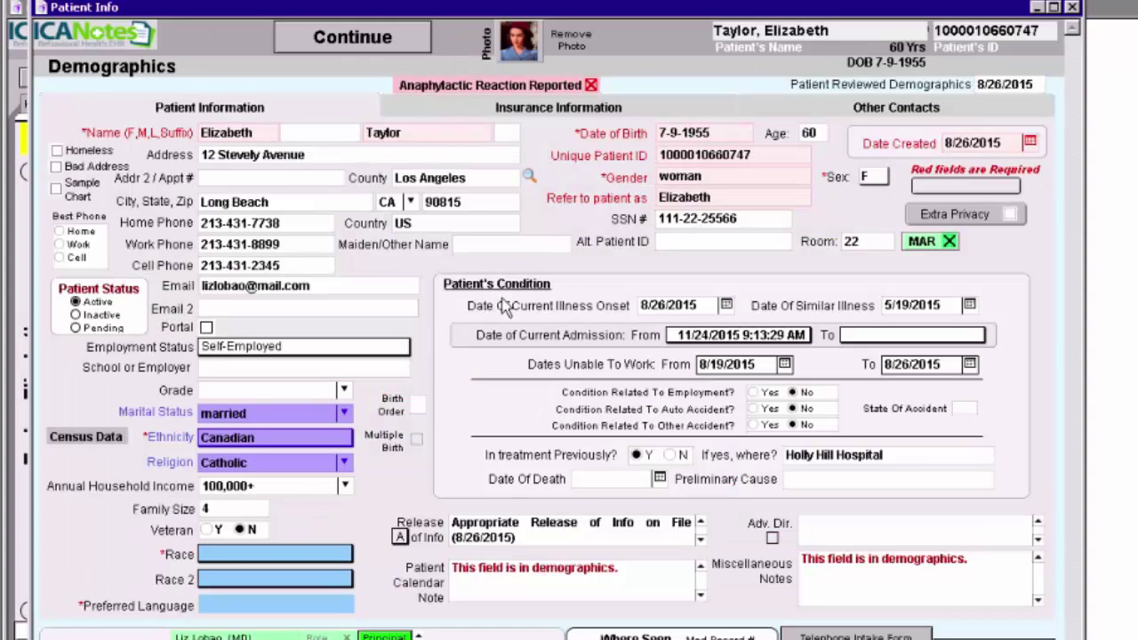
left_click(550, 106)
left_click(807, 111)
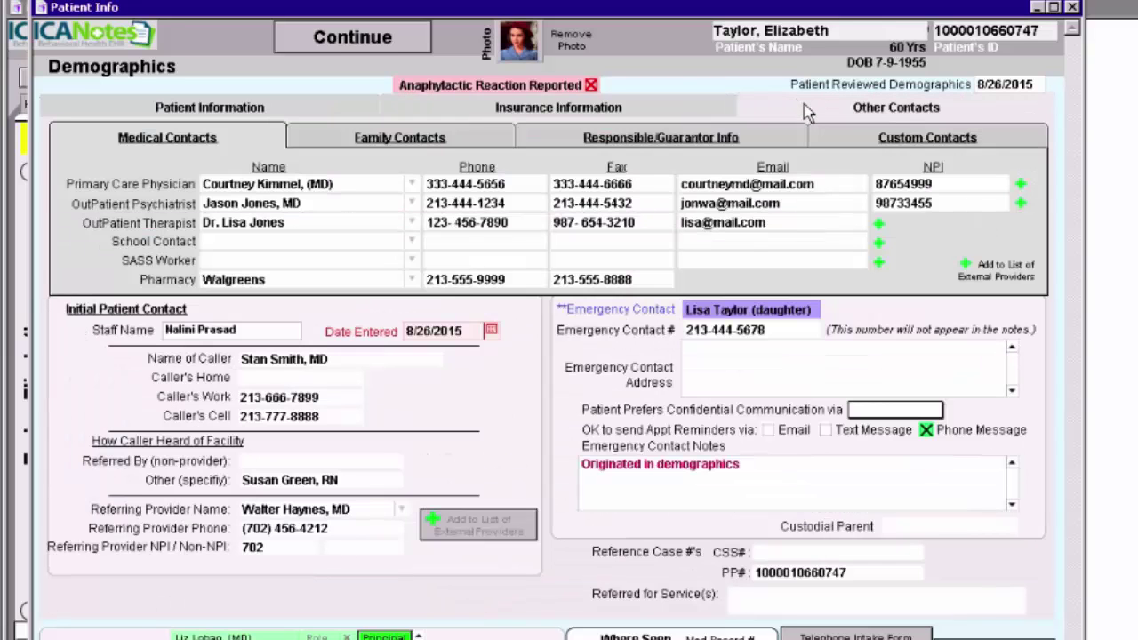
left_click(414, 146)
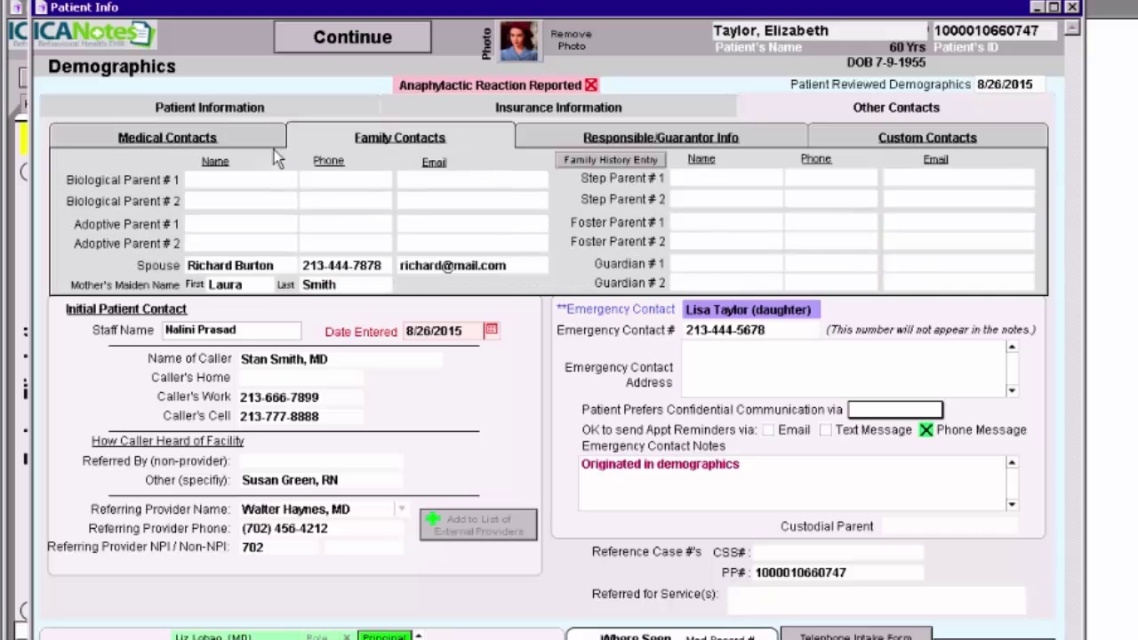
left_click(222, 137)
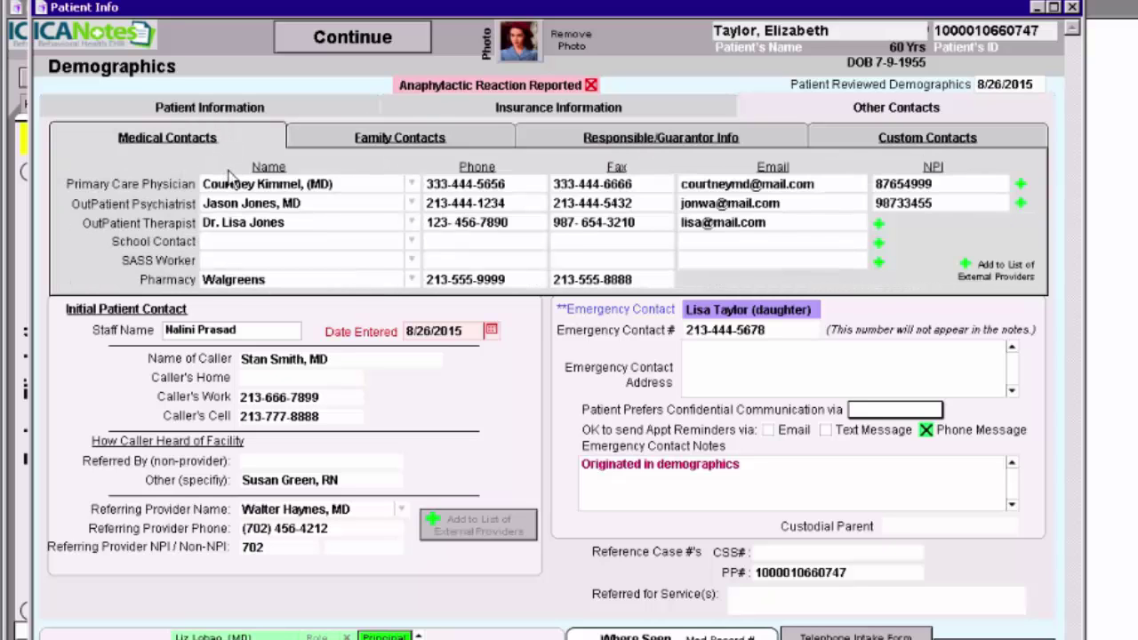
left_click(208, 111)
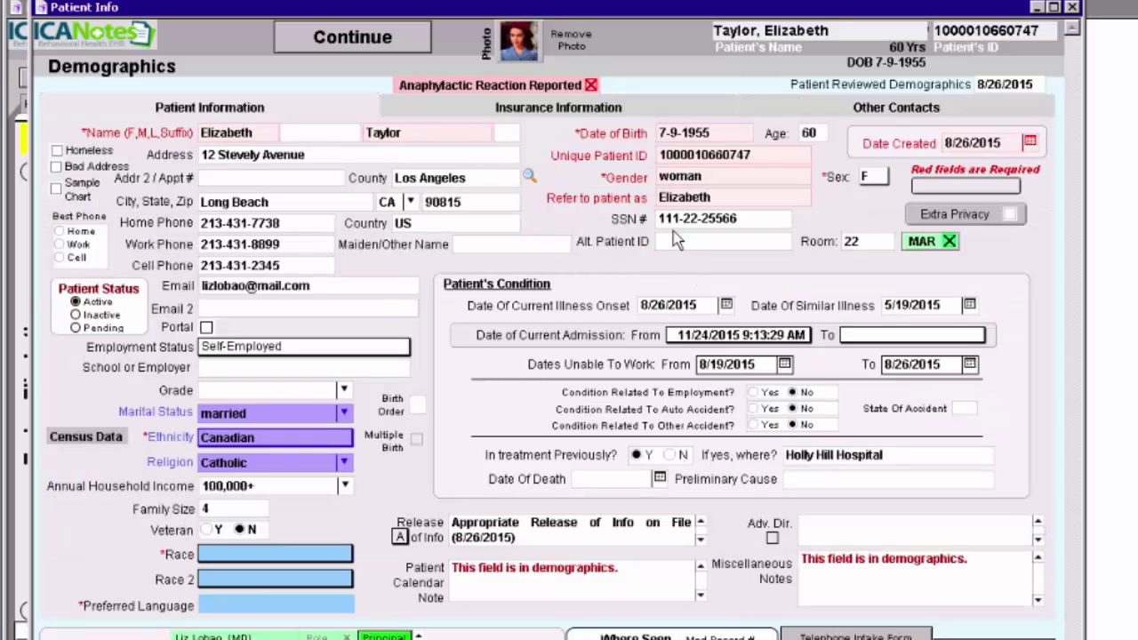
Step: Edit the patient's SSN in the demographics and return to the chart face
left_click(741, 217)
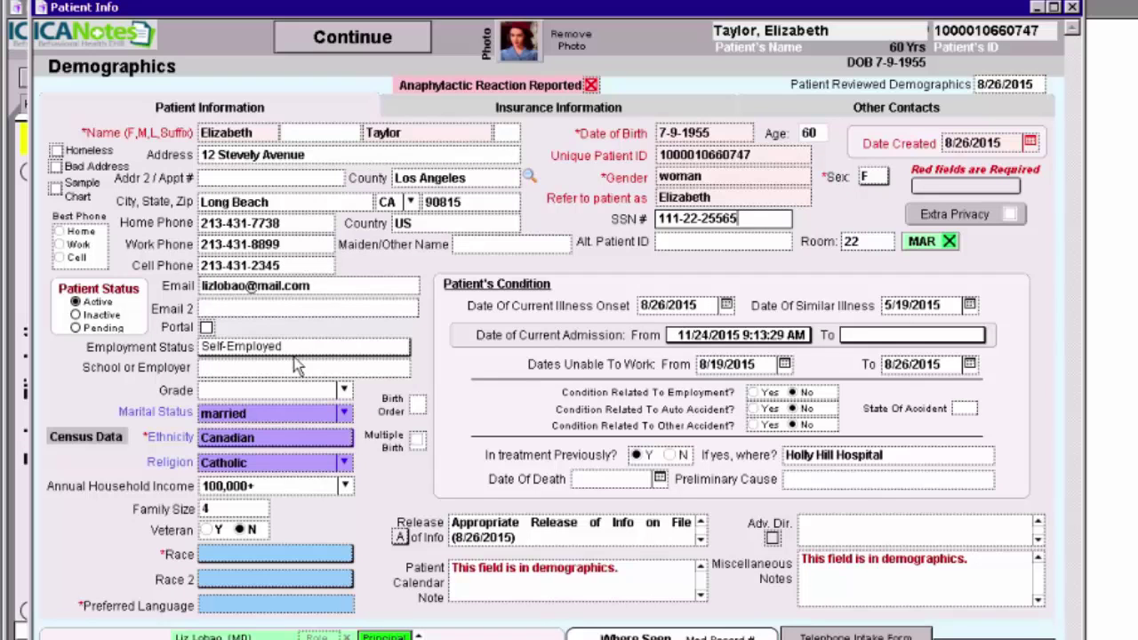
left_click(352, 39)
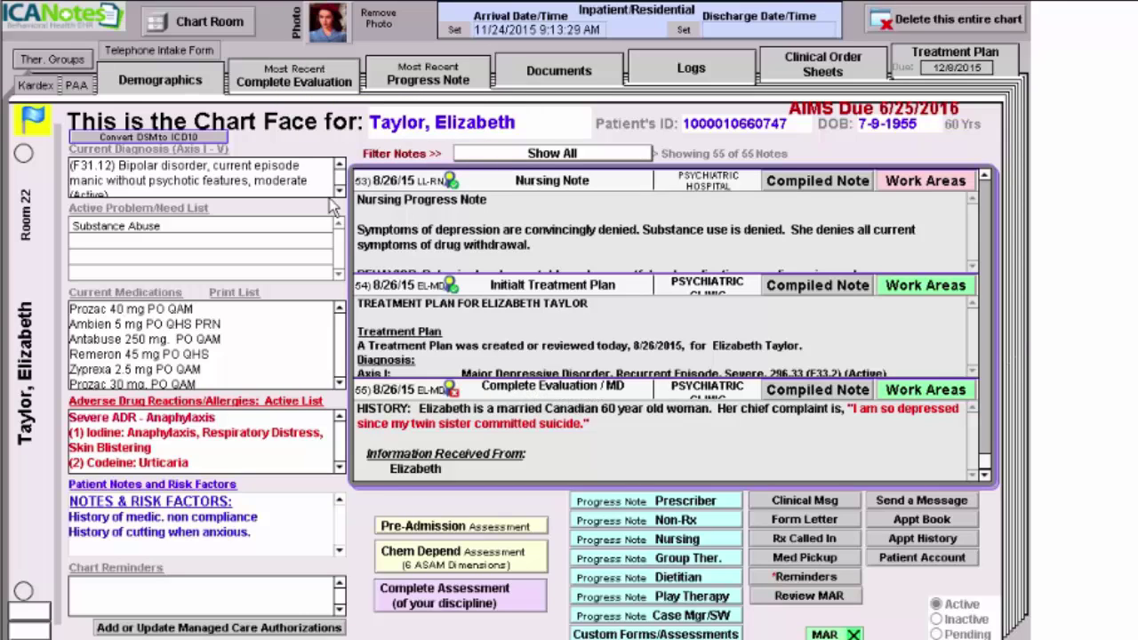
Step: View the most recent complete evaluation and the most recent progress note, returning to the chart face after each
left_click(294, 85)
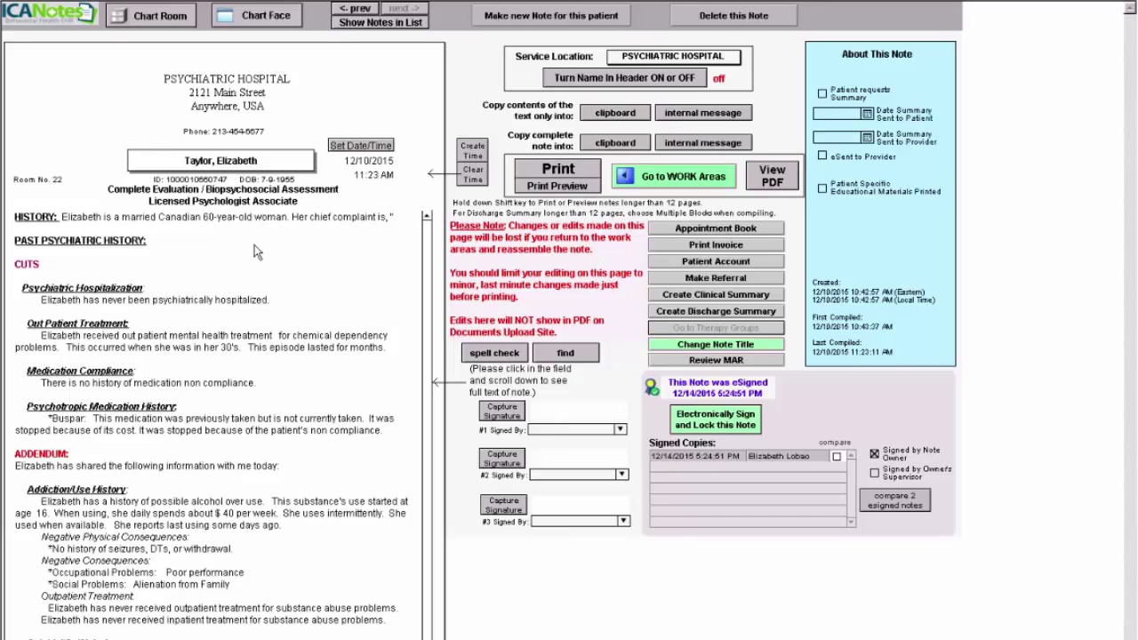
mouse_move(425, 233)
left_mouse_down()
mouse_move(429, 520)
mouse_move(426, 222)
left_mouse_up()
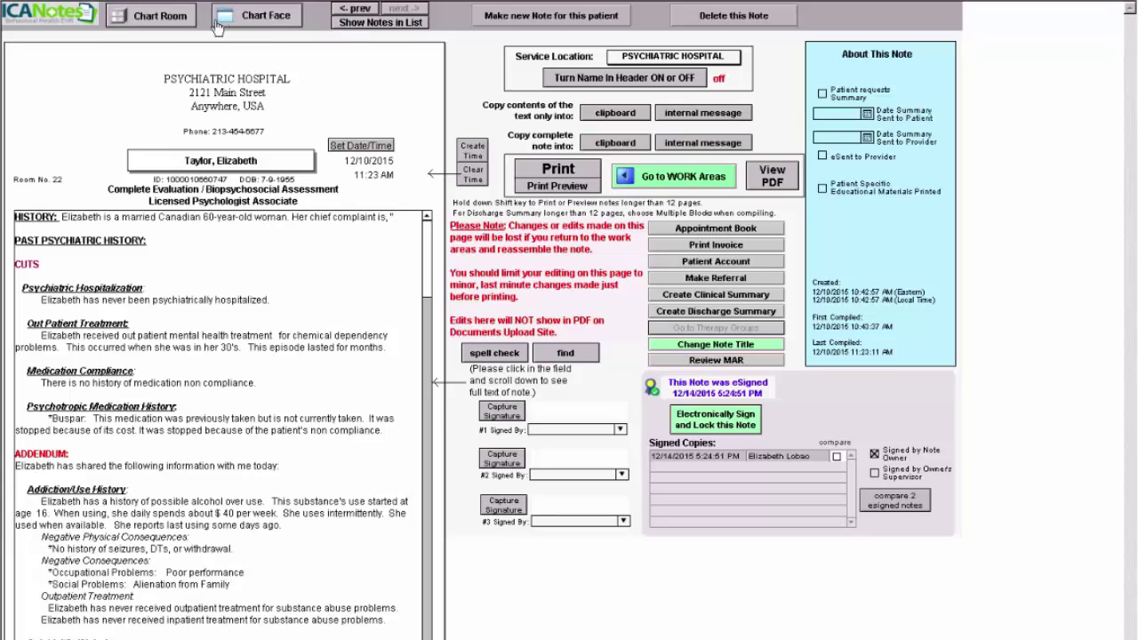
left_click(265, 16)
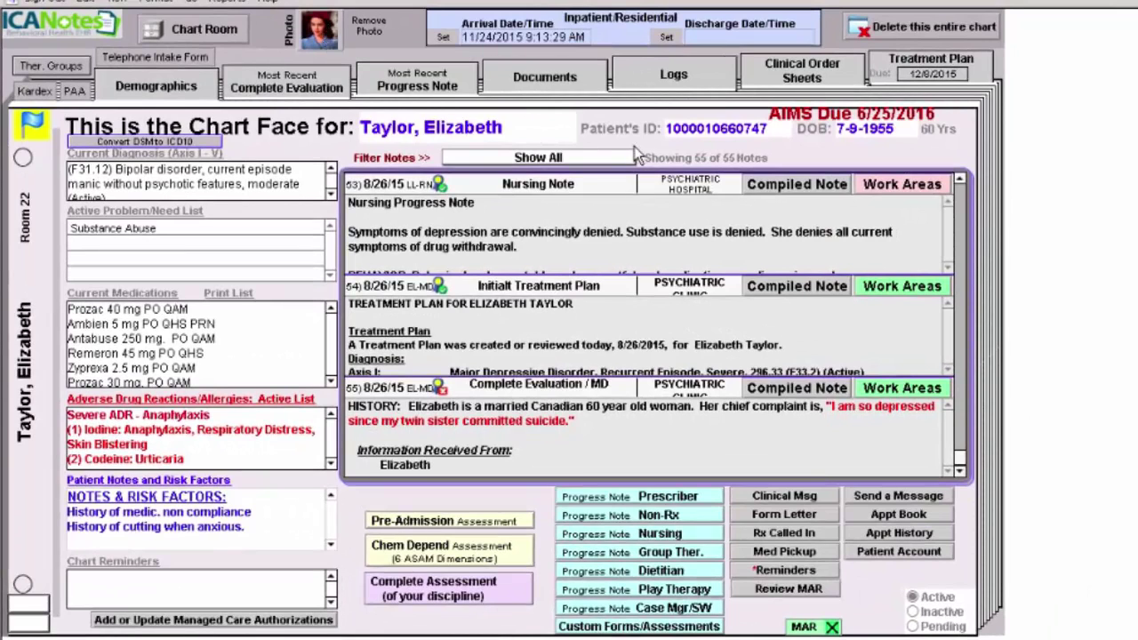
left_click(435, 83)
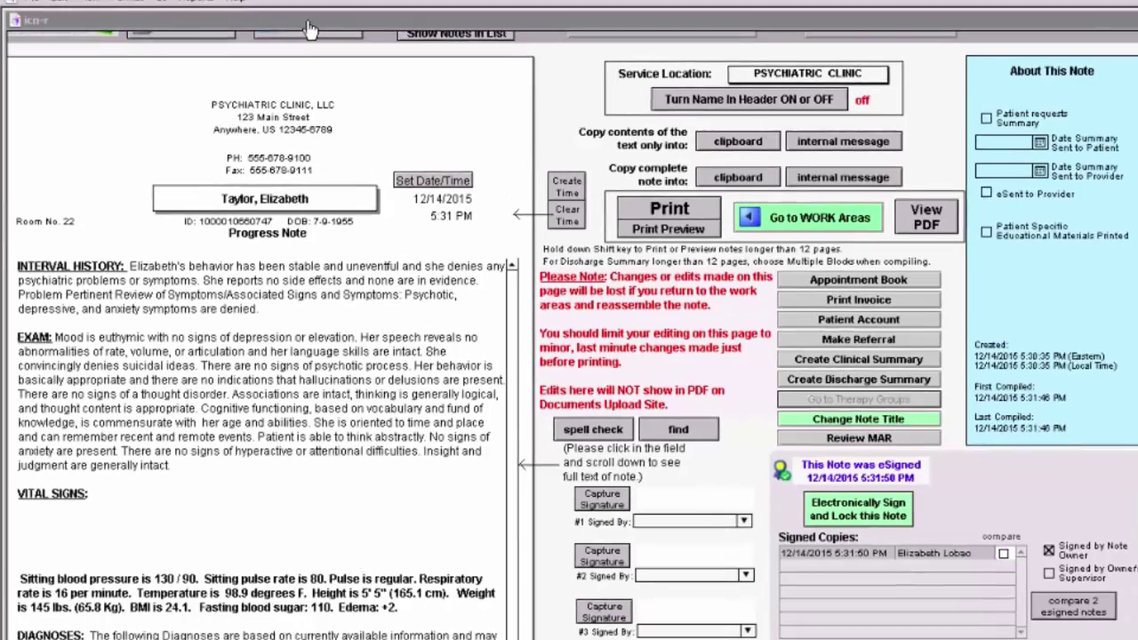
left_click(308, 29)
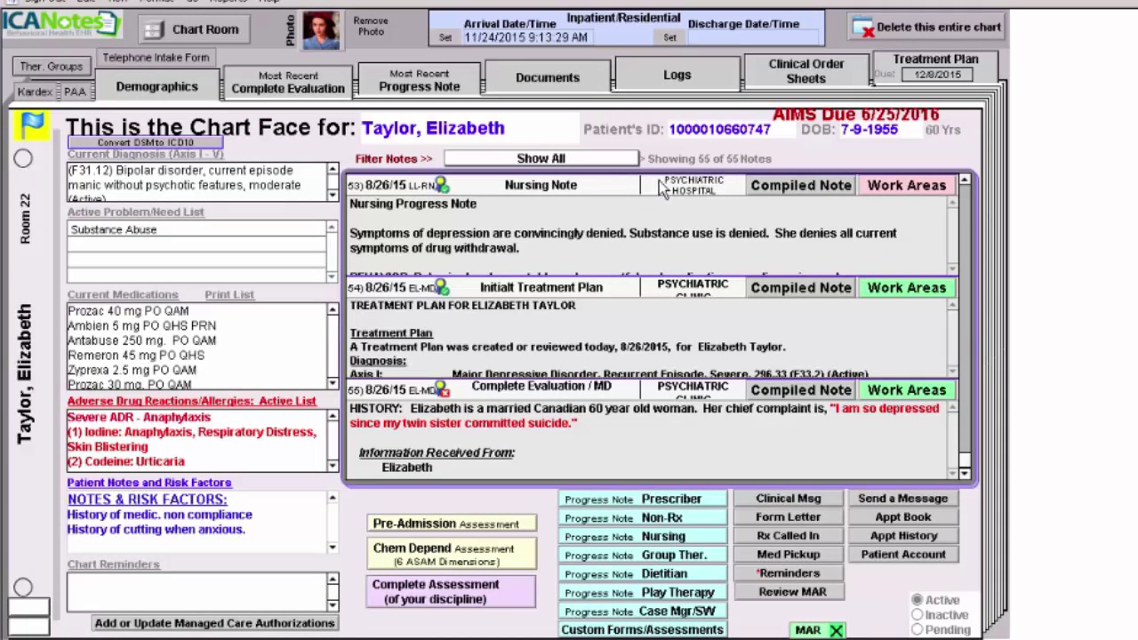
Step: Filter the chart notes to Nursing Note, browse the filtered list, and restore the Show All filter
left_click(582, 160)
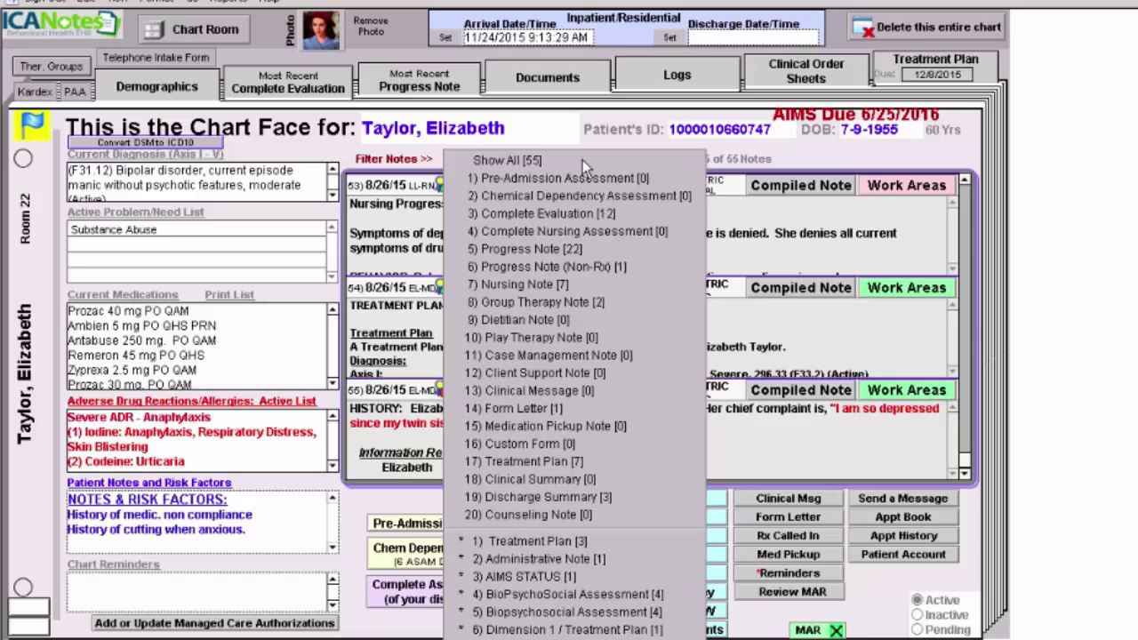
left_click(521, 286)
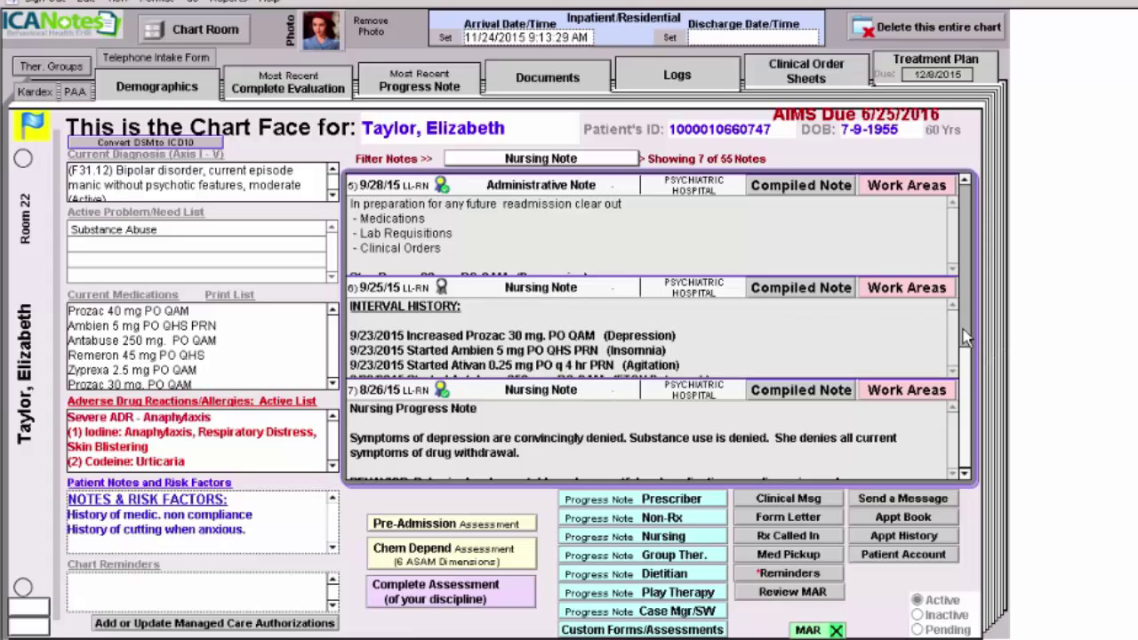
left_click(967, 378)
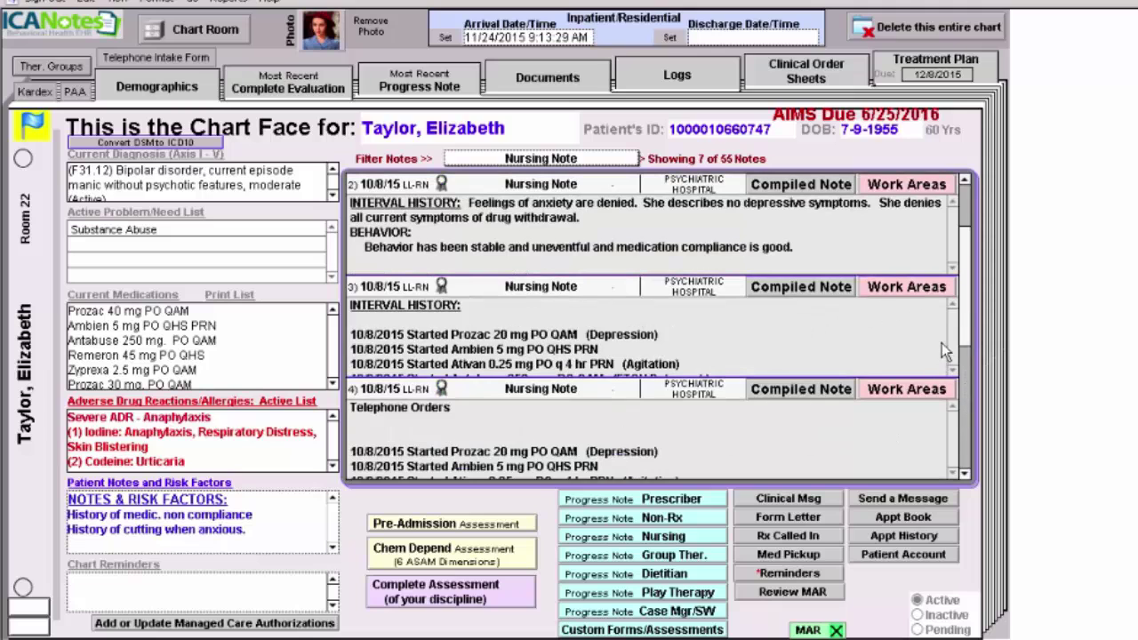
left_click_drag(966, 336, 972, 240)
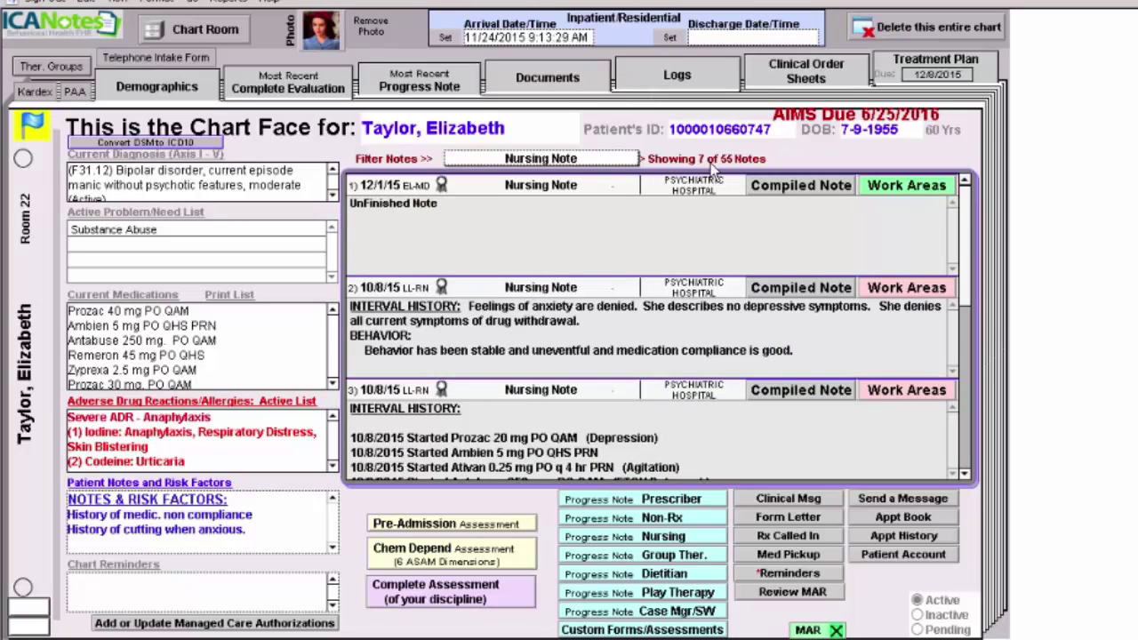
left_click(604, 161)
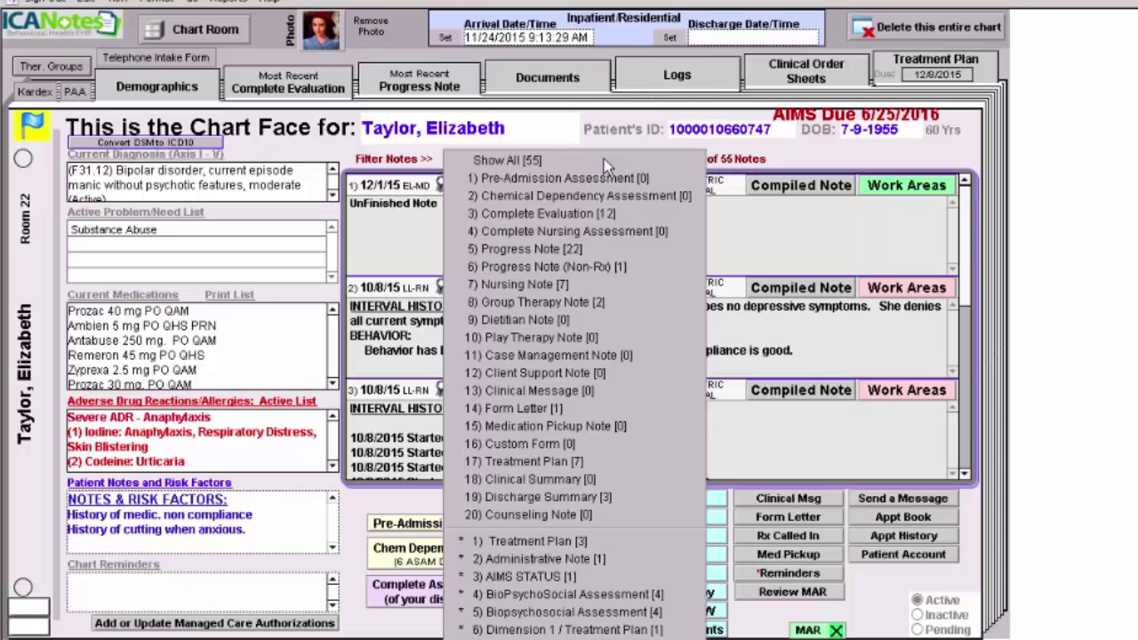
left_click(520, 160)
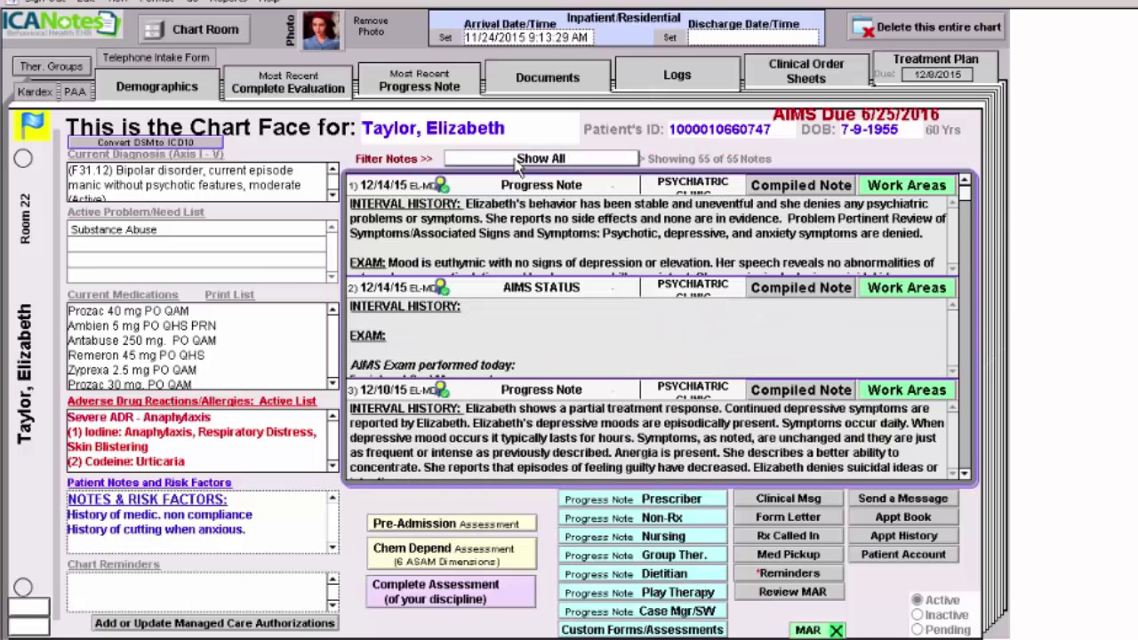
Step: Filter the chart notes to MASTER TREATMENT PLAN and reset the filter to Show All
left_click(592, 160)
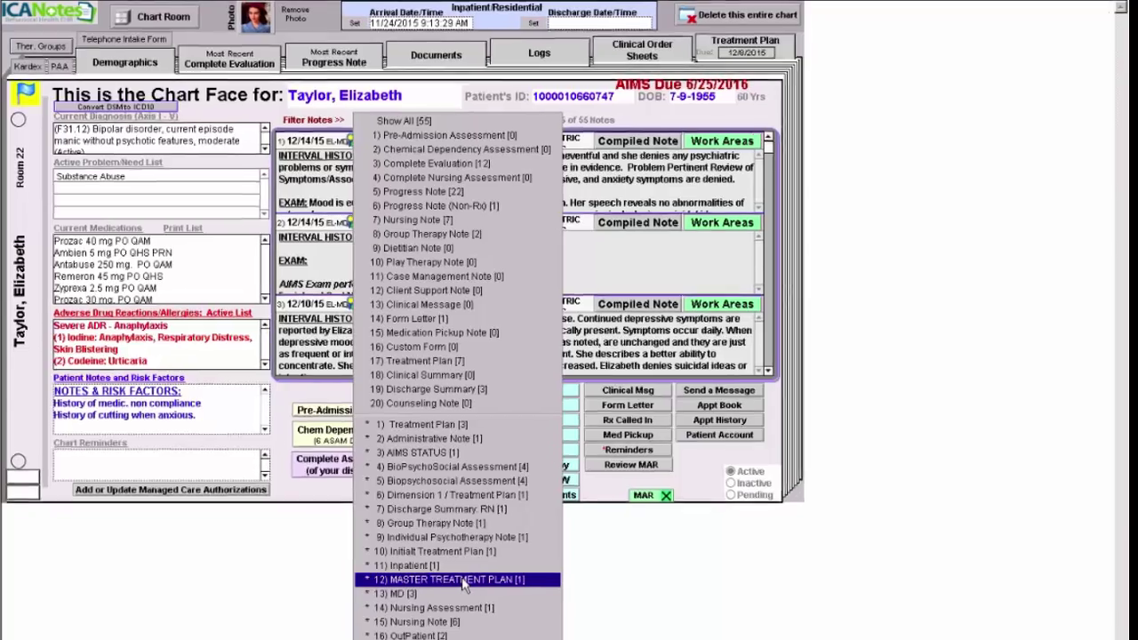
left_click(455, 570)
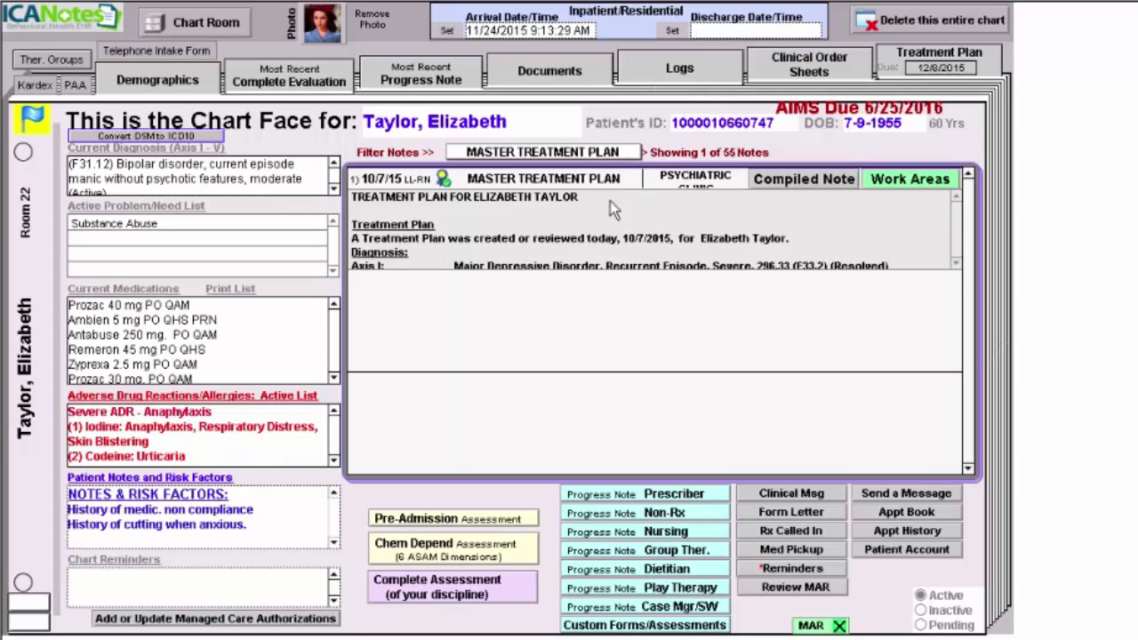
left_click(623, 154)
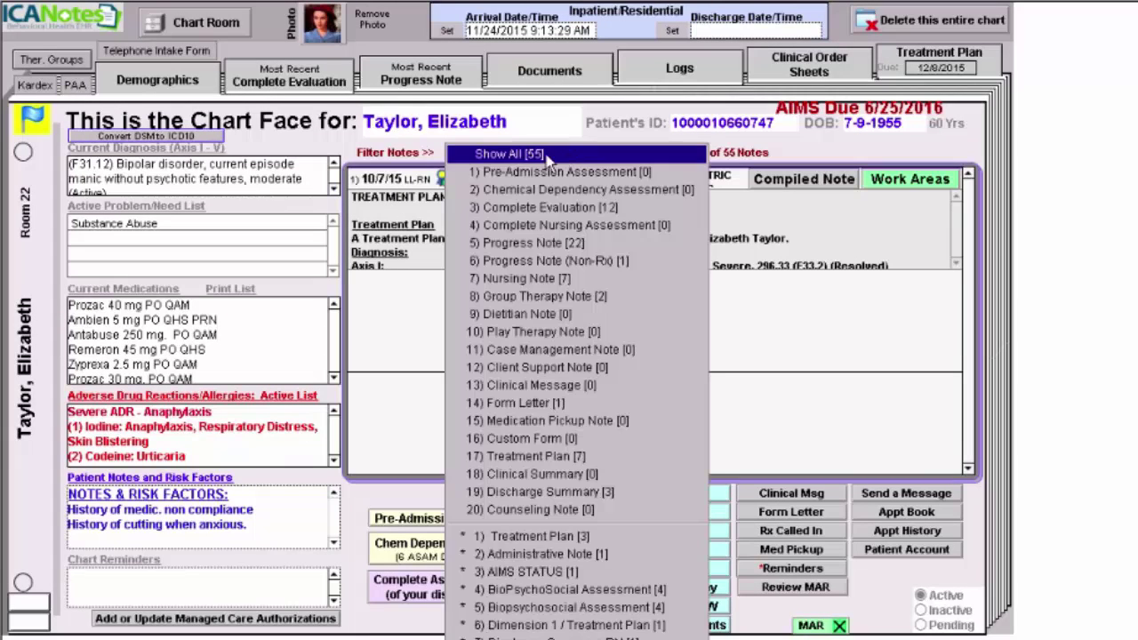
left_click(515, 157)
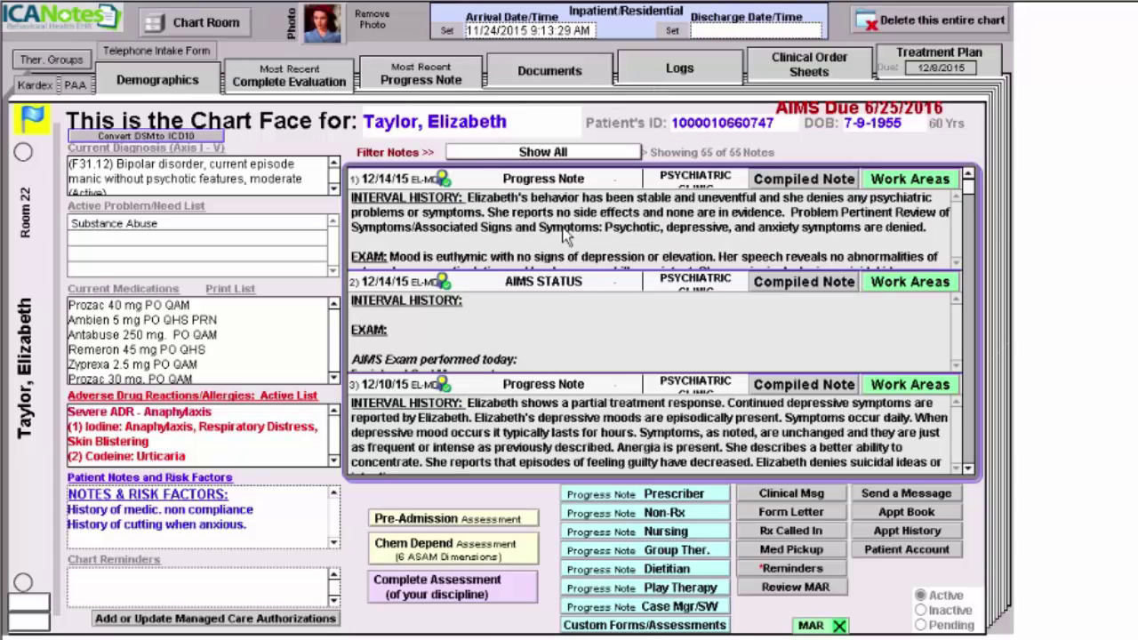